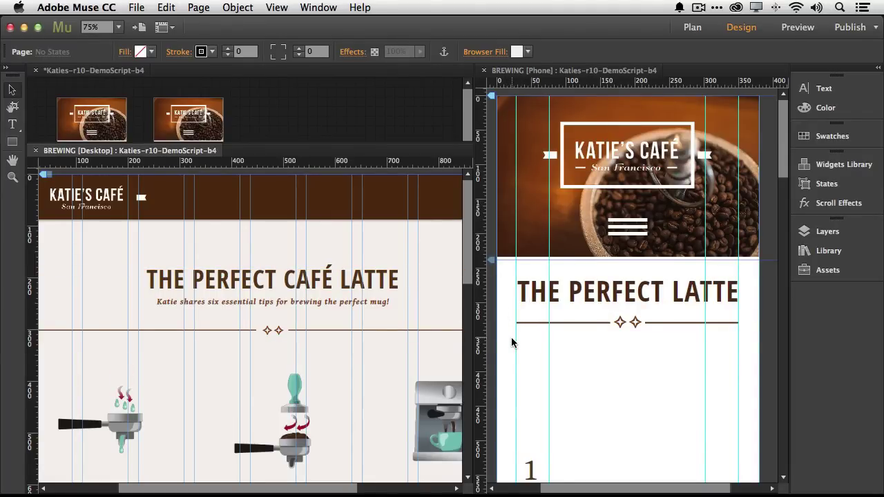
Select the step 1 portafilter illustration in the Desktop layout and copy it
{"action": "left_click_drag", "start_coordinate": [467, 283], "coordinate": [467, 314]}
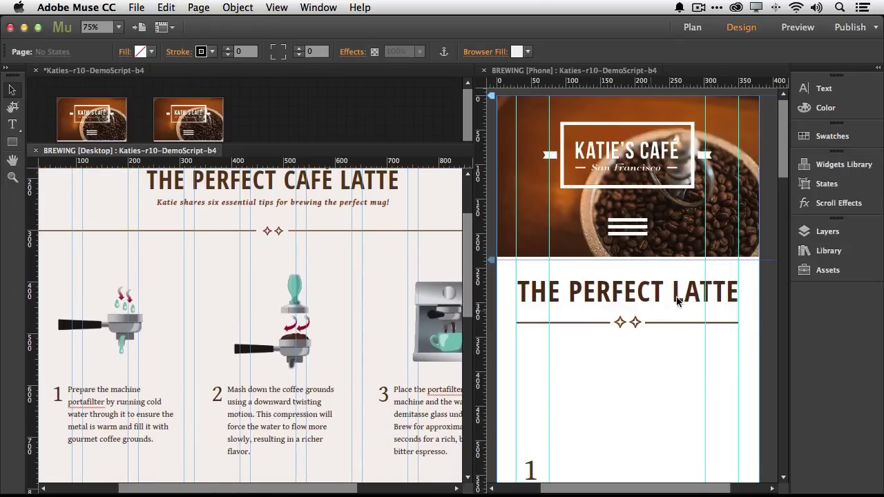
{"action": "left_click_drag", "start_coordinate": [782, 174], "coordinate": [786, 198]}
{"action": "left_click", "coordinate": [144, 324]}
{"action": "left_click", "coordinate": [123, 323]}
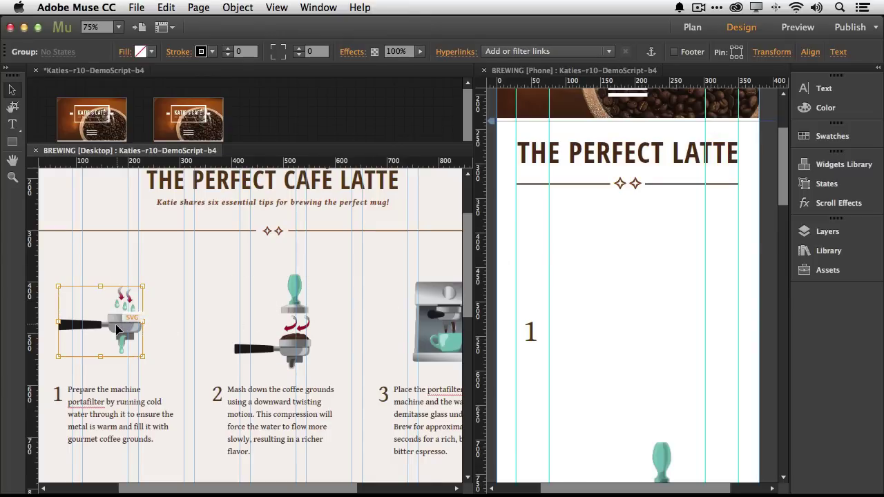
Paste the portafilter into the Phone layout and position it under THE PERFECT LATTE heading
{"action": "left_click", "coordinate": [528, 290]}
{"action": "key", "text": "ctrl+v"}
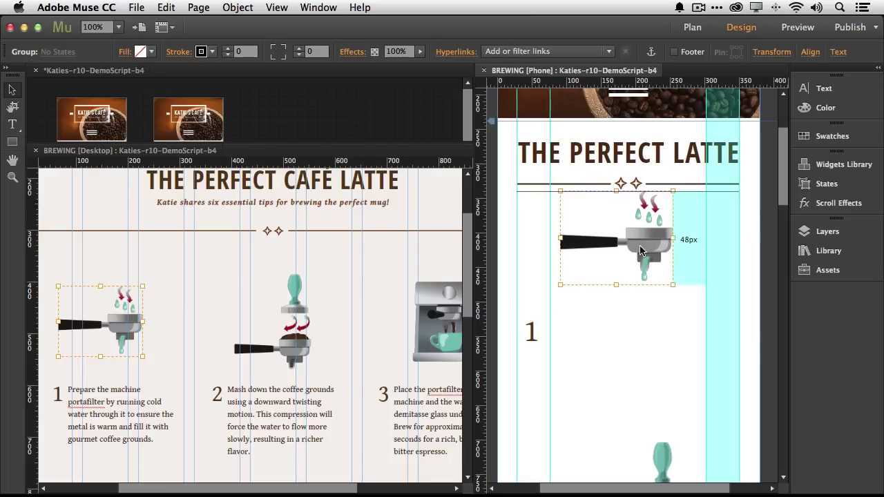
{"action": "left_click_drag", "start_coordinate": [652, 258], "coordinate": [650, 255]}
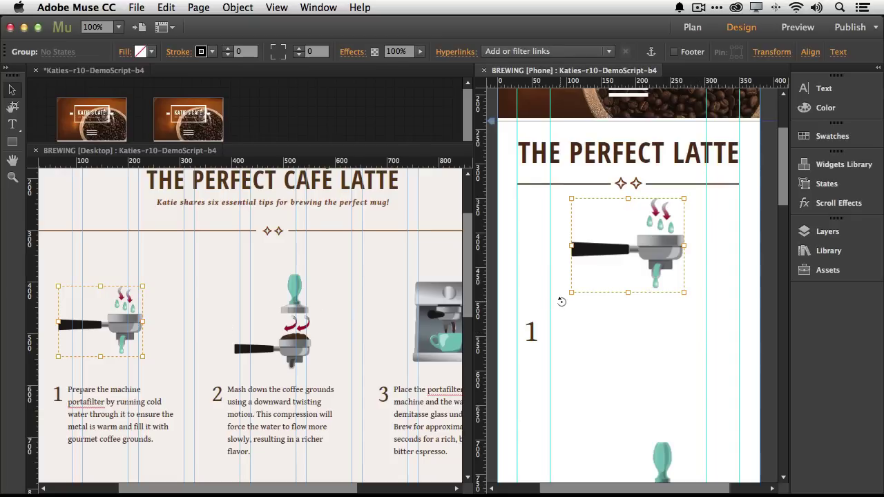
{"action": "left_click_drag", "start_coordinate": [782, 198], "coordinate": [781, 211]}
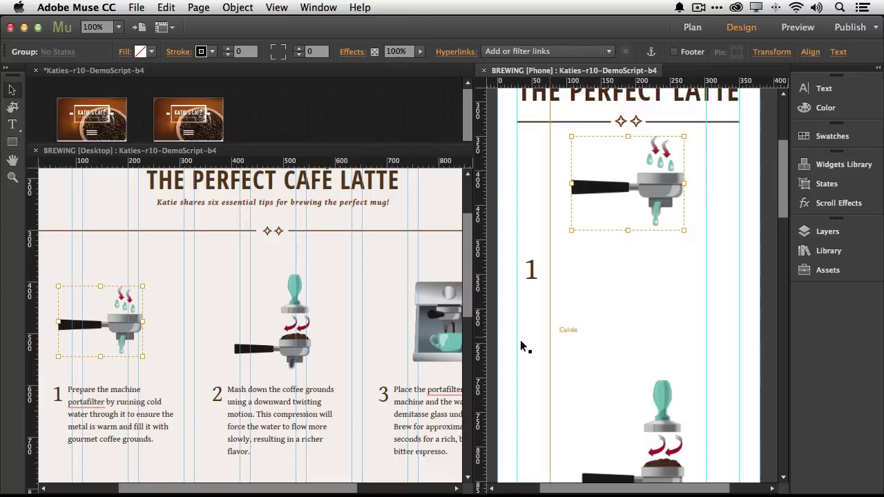
{"action": "left_click", "coordinate": [466, 321]}
{"action": "scroll", "coordinate": [466, 321], "scroll_direction": "down", "scroll_amount": 5}
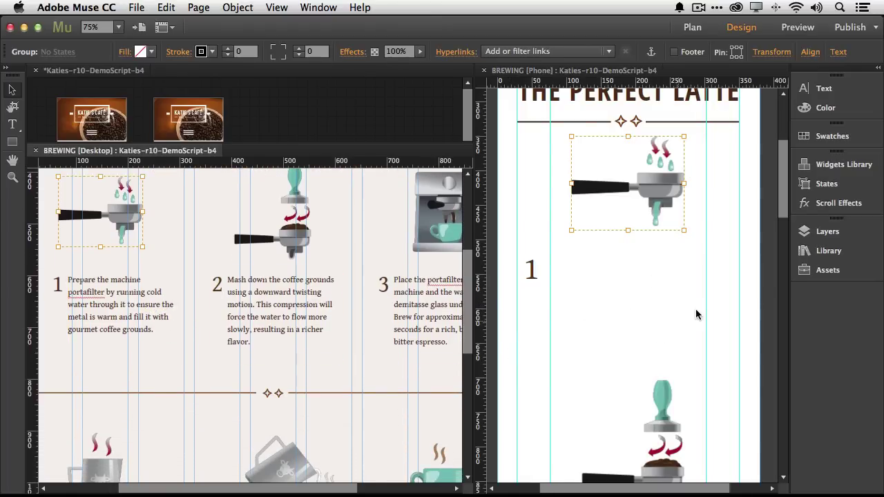
{"action": "left_click", "coordinate": [666, 305]}
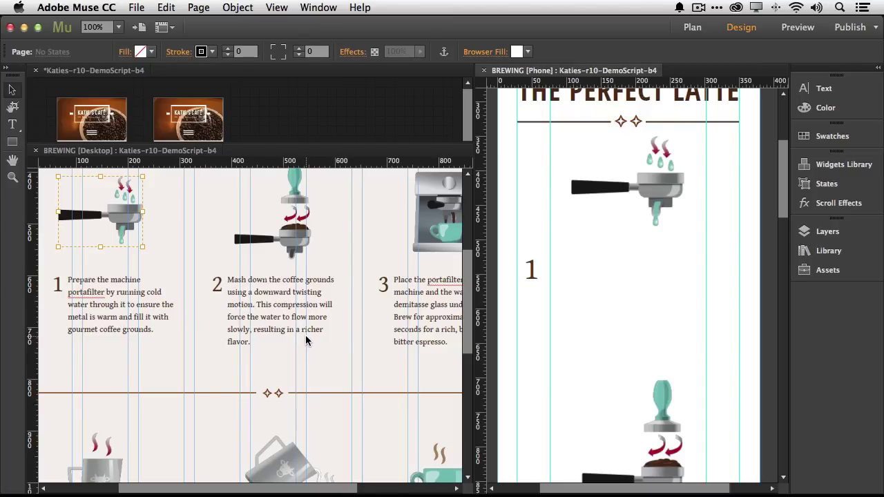
Open the Content panel from the Window menu and collapse the Locations collection
{"action": "left_click", "coordinate": [312, 10]}
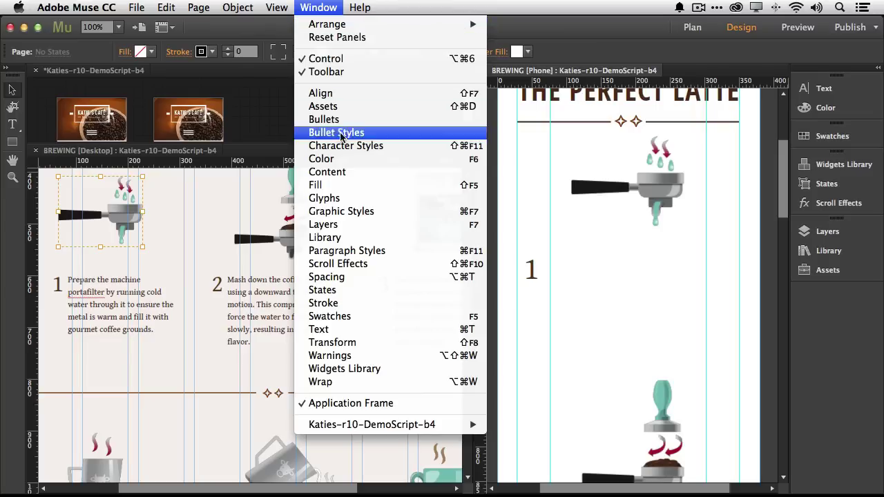
{"action": "left_click", "coordinate": [344, 173]}
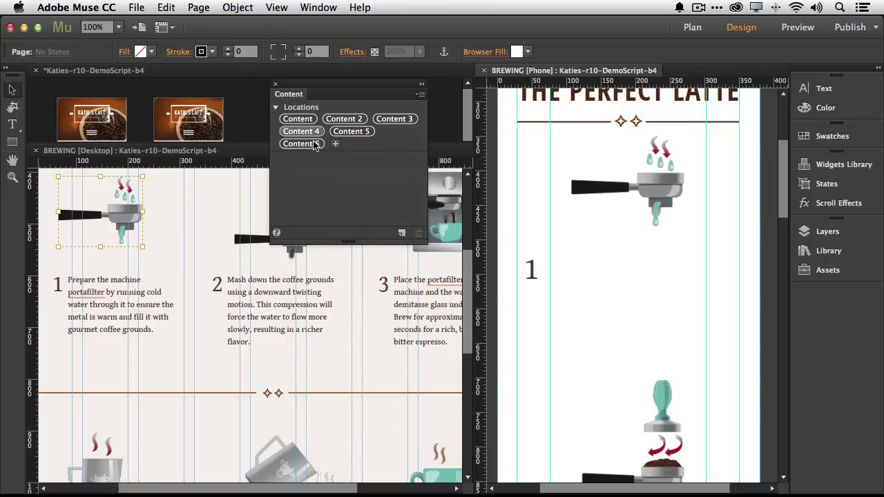
{"action": "left_click", "coordinate": [275, 111]}
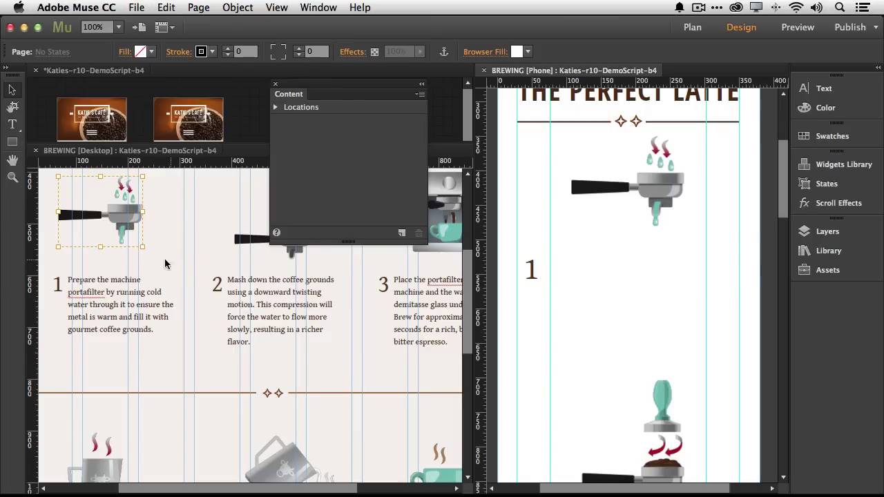
{"action": "left_click", "coordinate": [138, 374]}
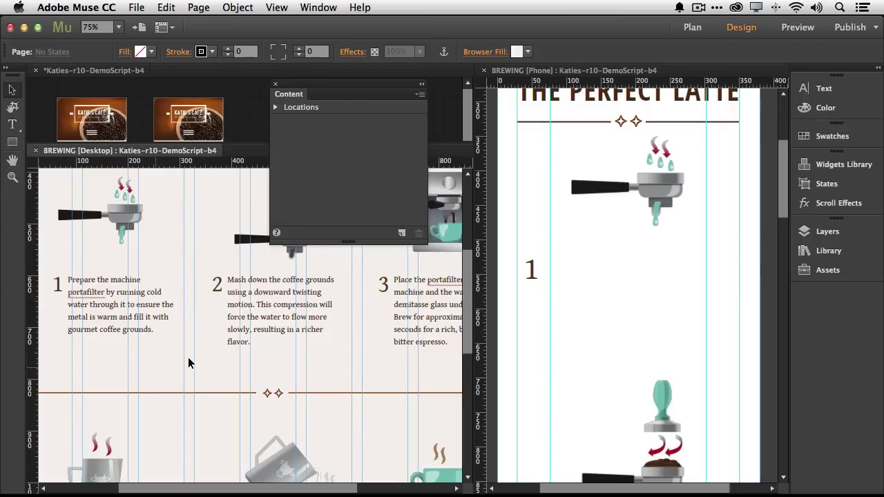
Add a new content collection named 'The Perfect Latte'
{"action": "left_click", "coordinate": [402, 234]}
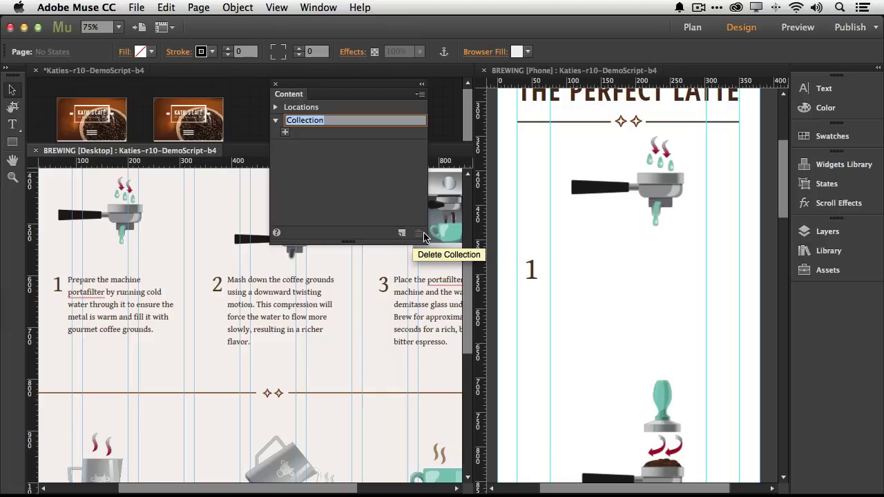
{"action": "type", "text": "The Per"}
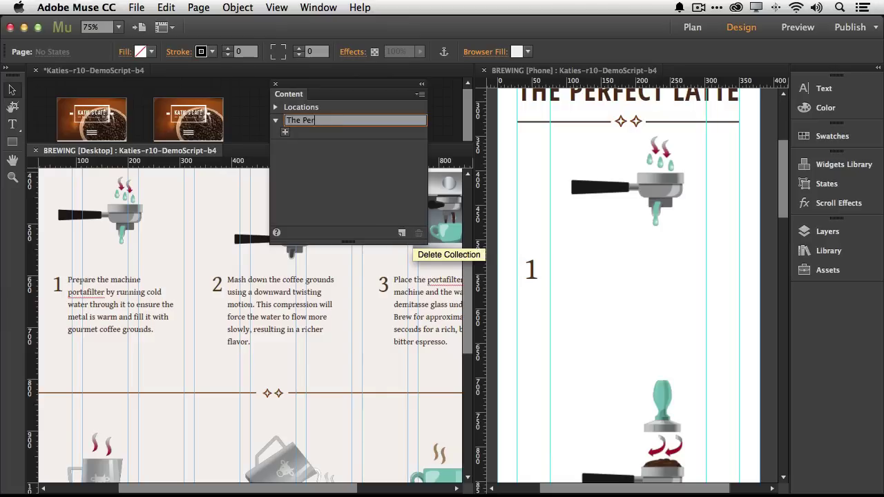
{"action": "type", "text": "fect Latte"}
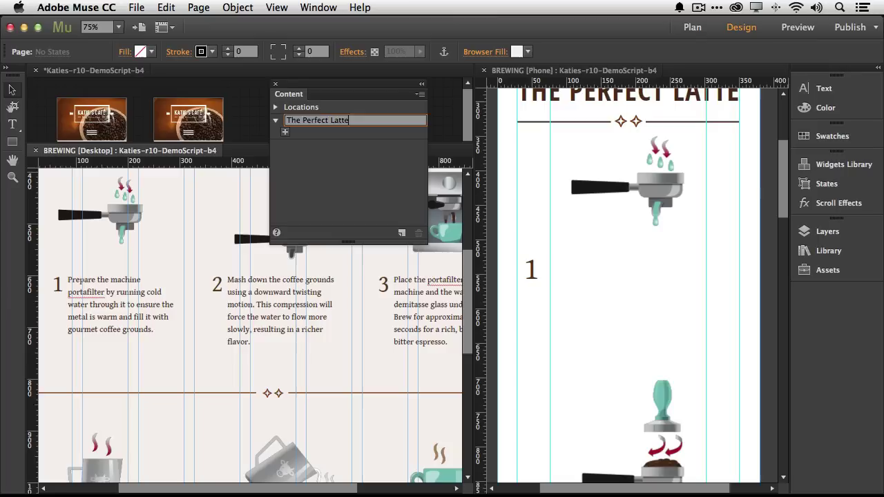
{"action": "key", "text": "Return"}
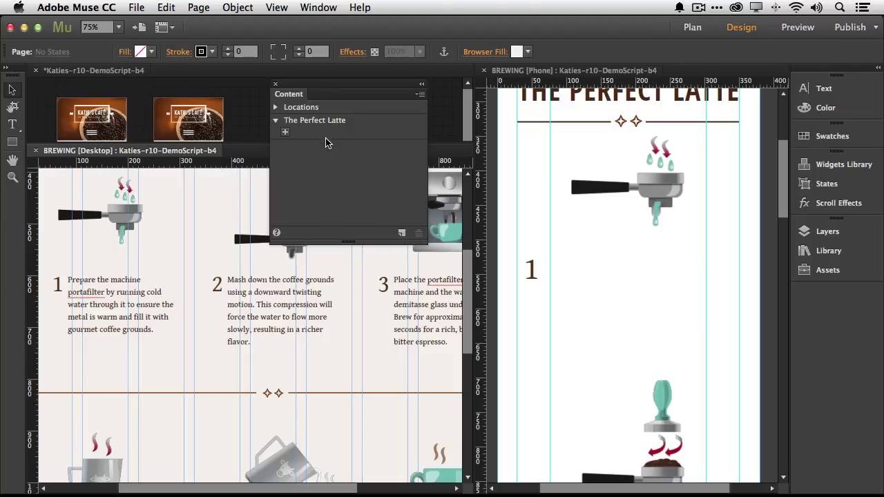
Add the desktop step 1 text frame to The Perfect Latte collection as 'Step 1 Prep'
{"action": "left_click", "coordinate": [149, 302]}
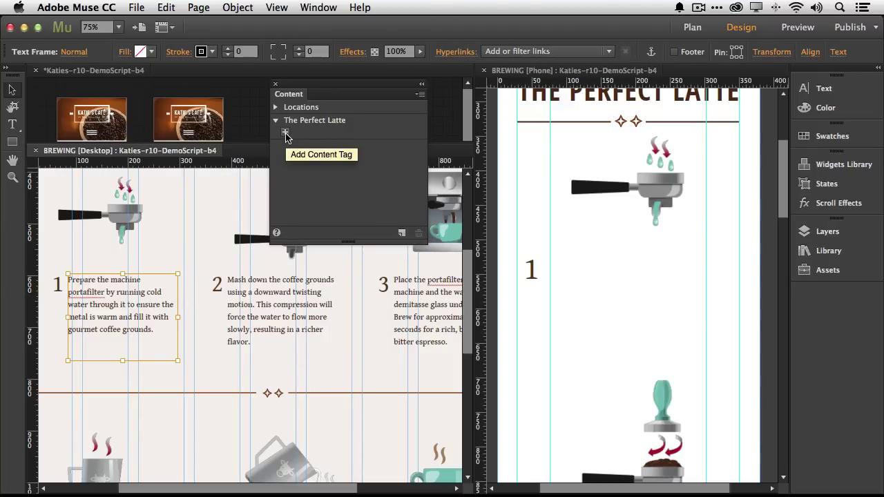
{"action": "left_click", "coordinate": [286, 134]}
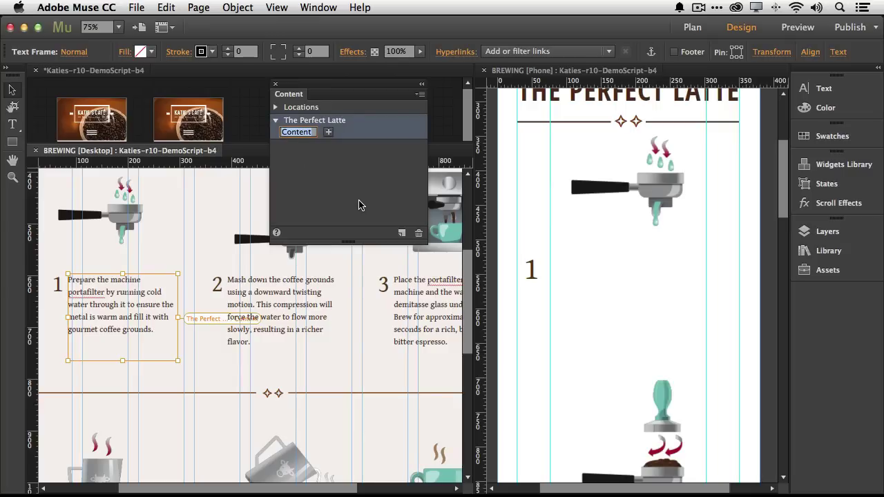
{"action": "type", "text": "P"}
{"action": "type", "text": "tep 1 Pre"}
{"action": "type", "text": "p"}
{"action": "key", "text": "Return"}
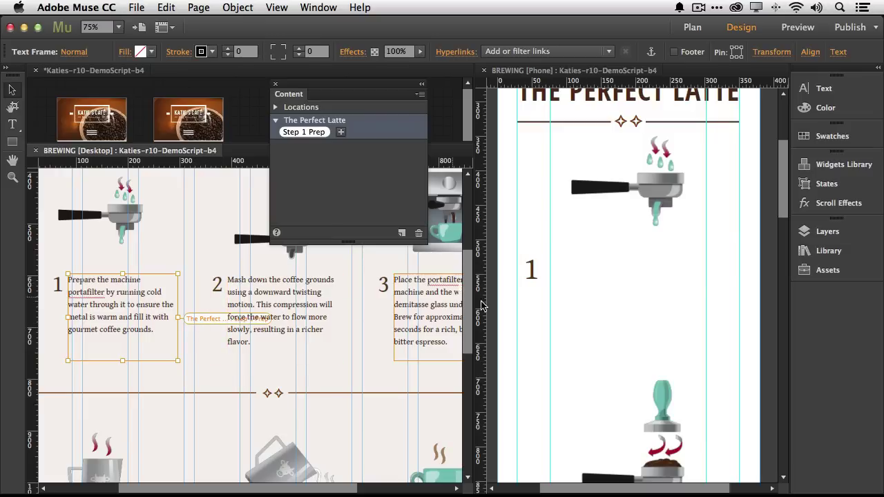
{"action": "left_click", "coordinate": [565, 304]}
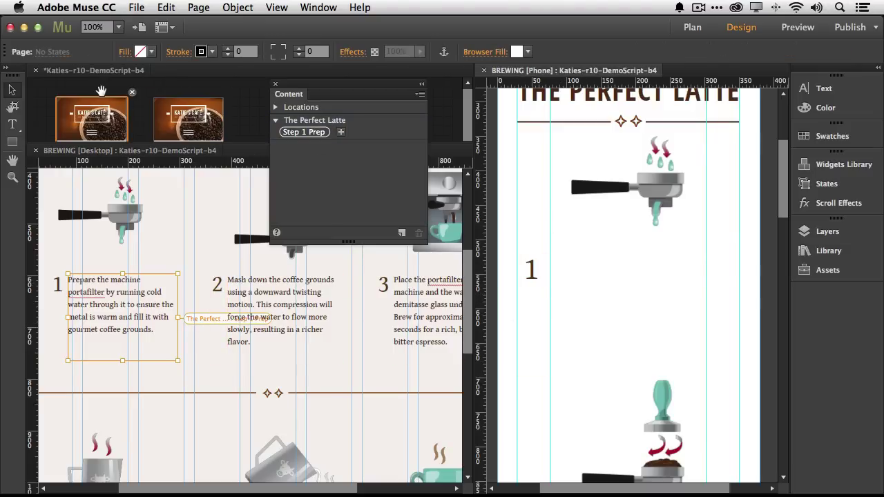
Draw a text frame beside the 1 in Phone layout and fill it with Step 1 Prep text
{"action": "key", "text": "t"}
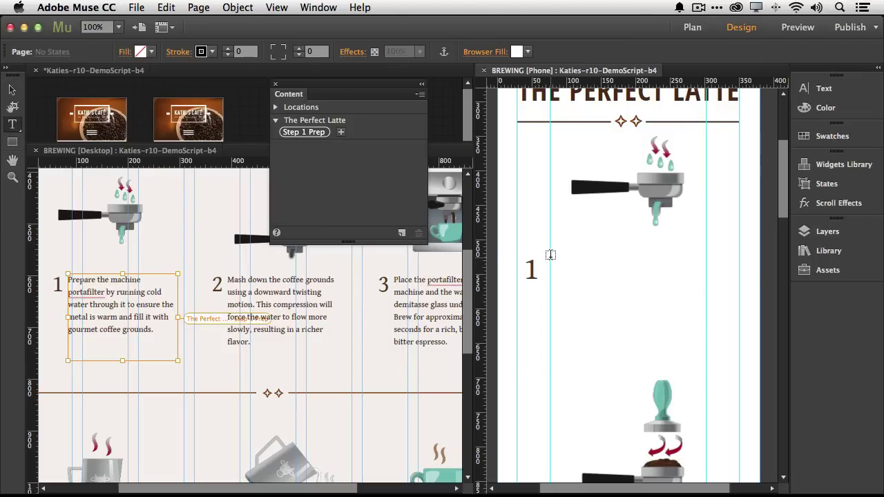
{"action": "left_click_drag", "start_coordinate": [550, 255], "coordinate": [706, 364]}
{"action": "key", "text": "Escape"}
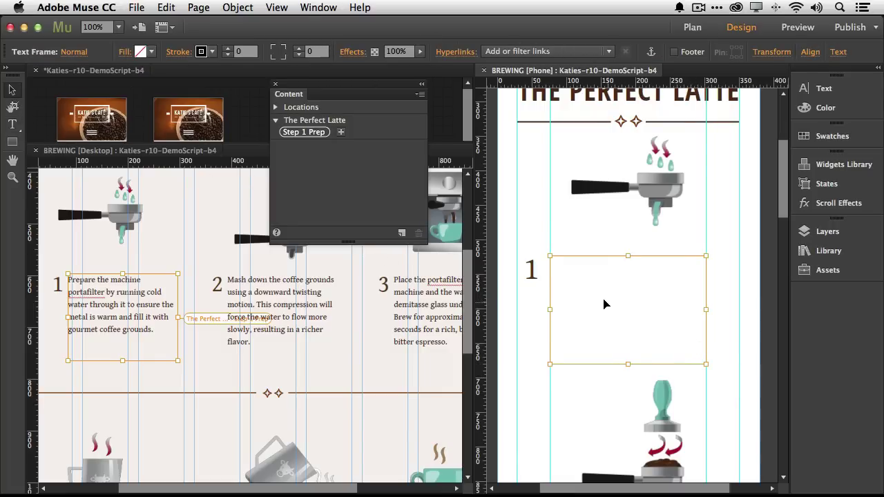
{"action": "left_click", "coordinate": [302, 133]}
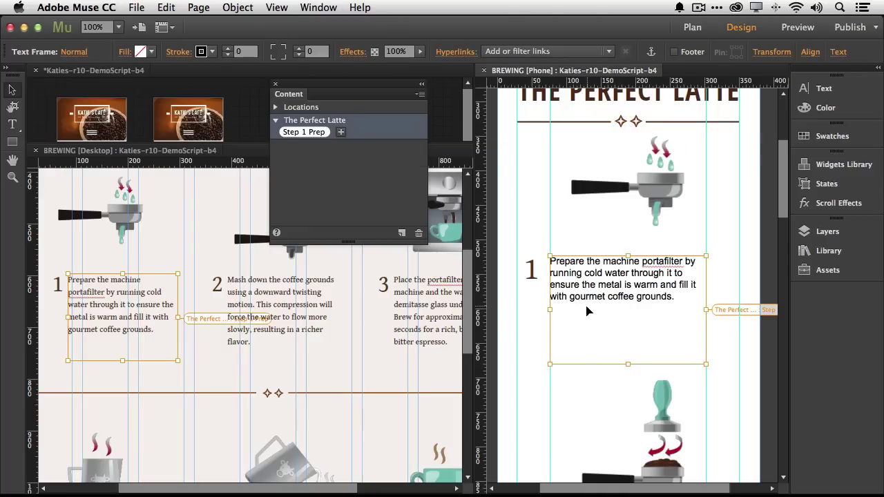
Set the phone step 1 paragraph to Gentium Book Basic Regular at size 18
{"action": "double_click", "coordinate": [661, 297]}
{"action": "left_click_drag", "start_coordinate": [674, 297], "coordinate": [614, 260]}
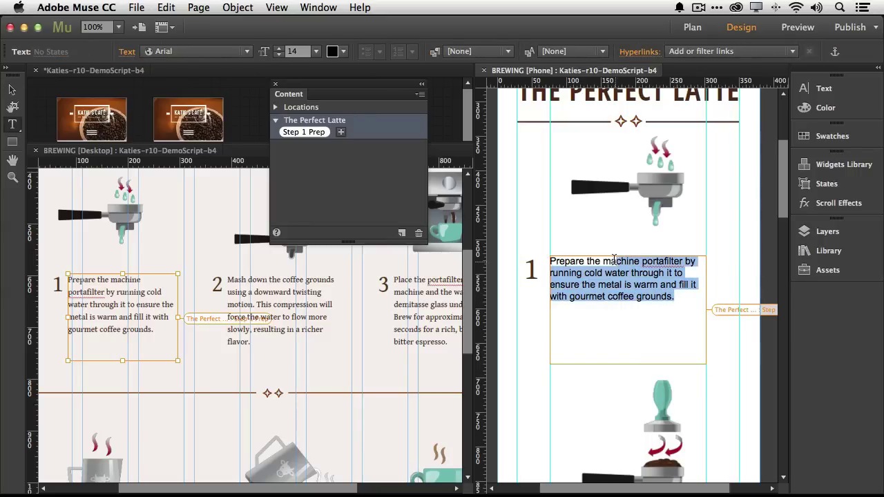
{"action": "left_click", "coordinate": [246, 50]}
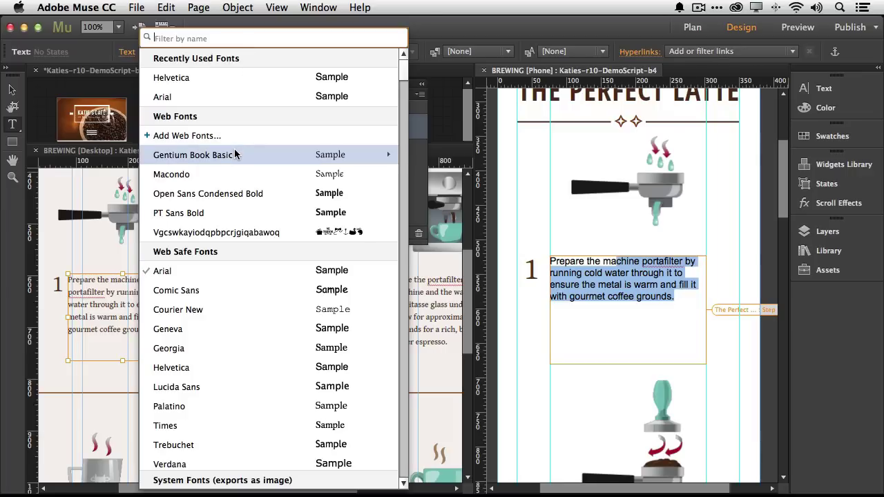
{"action": "mouse_move", "coordinate": [234, 149]}
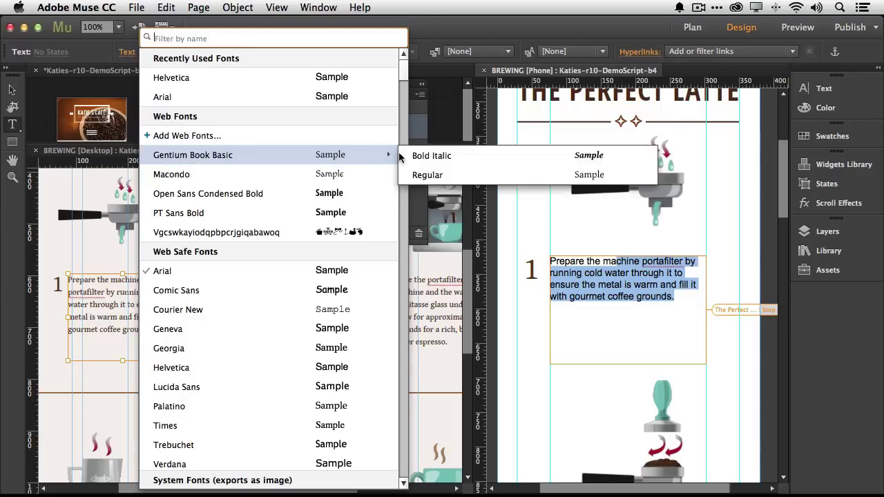
{"action": "left_click", "coordinate": [420, 177]}
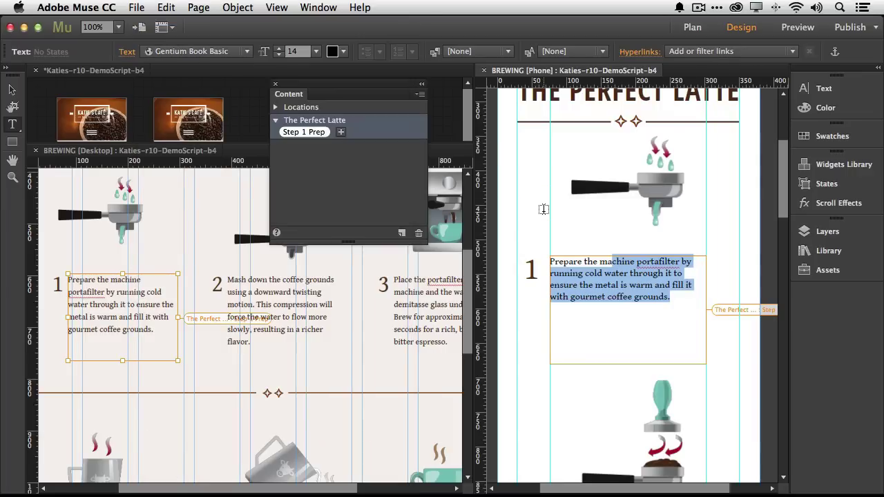
{"action": "left_click", "coordinate": [316, 52]}
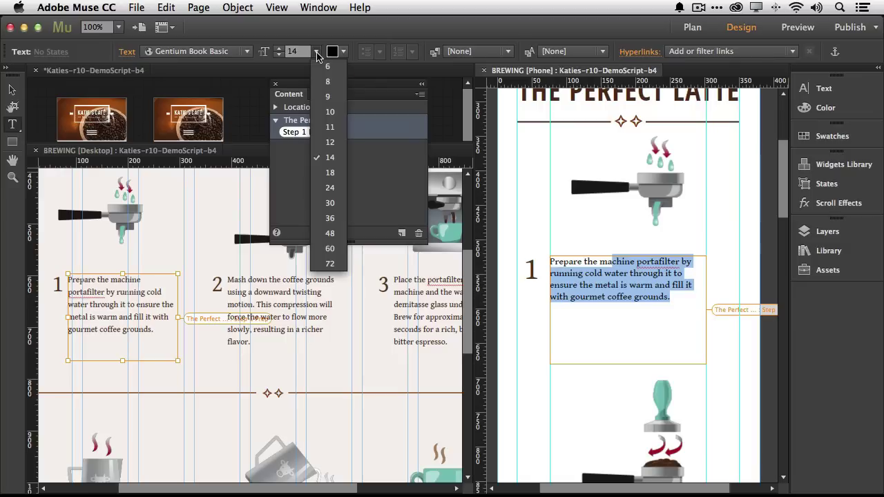
{"action": "left_click", "coordinate": [331, 172]}
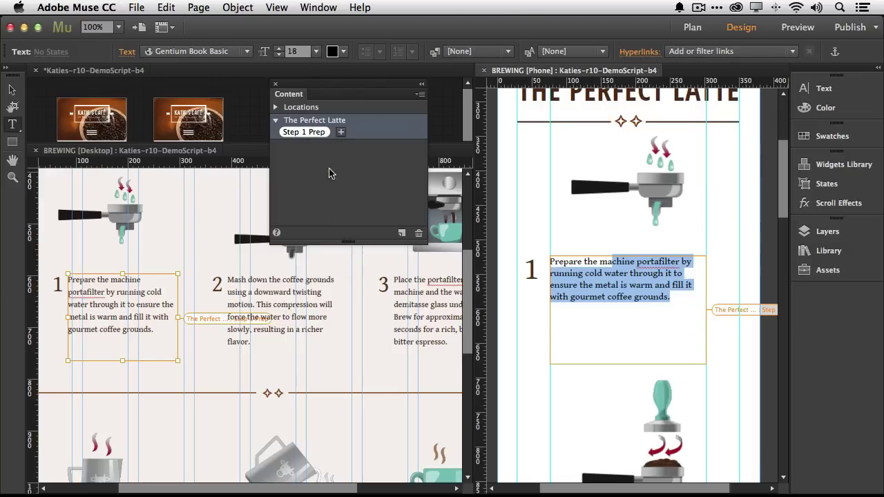
{"action": "left_click", "coordinate": [593, 272]}
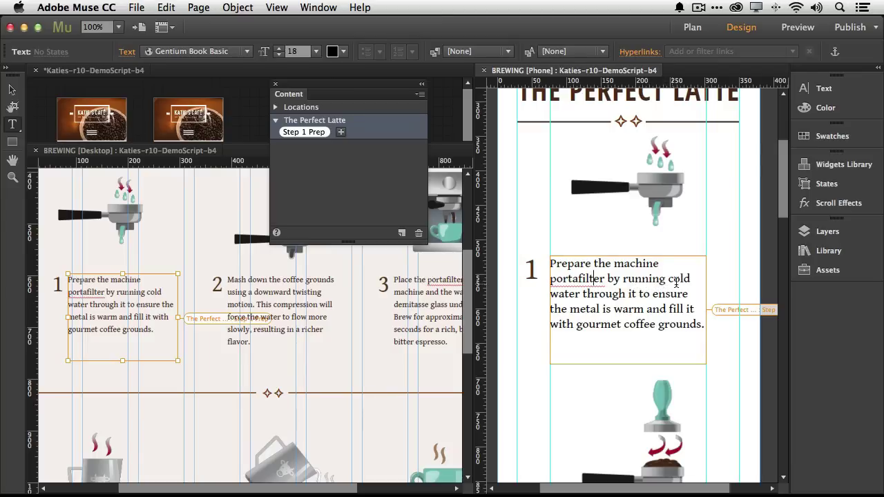
Change 'cold' to 'hot' in the phone step 1 text, then reselect its frame
{"action": "double_click", "coordinate": [679, 279]}
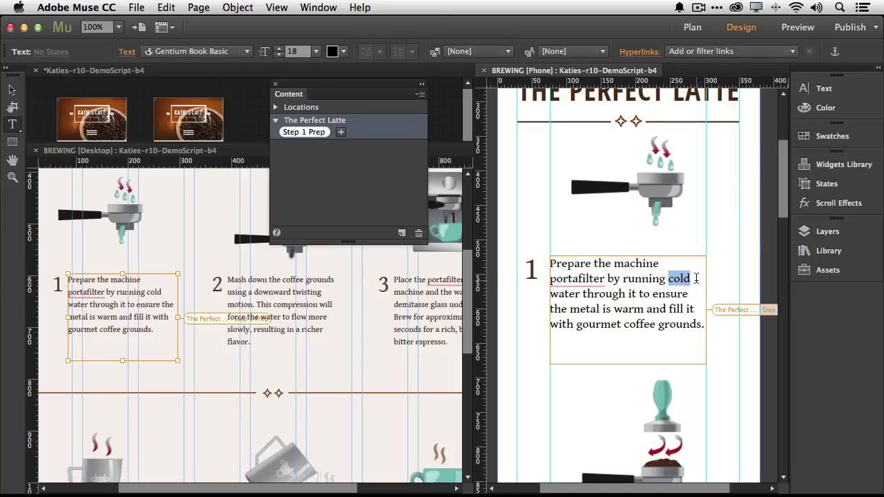
{"action": "type", "text": "hot"}
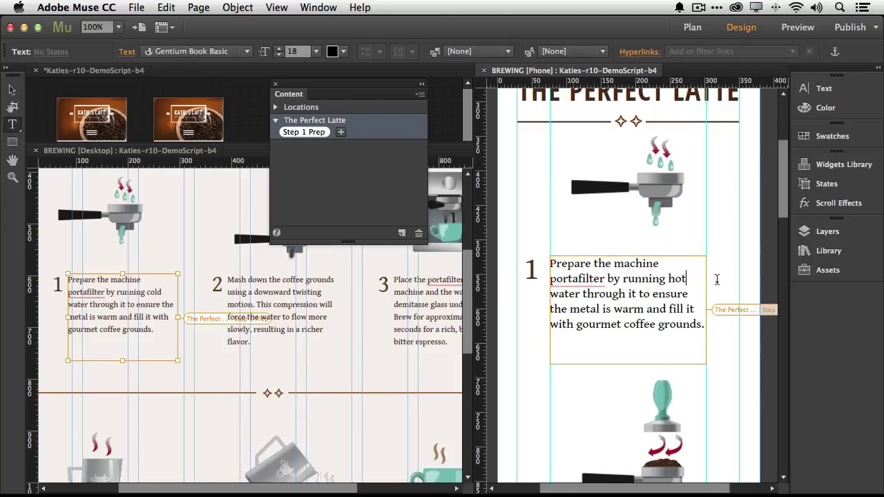
{"action": "left_click", "coordinate": [14, 90]}
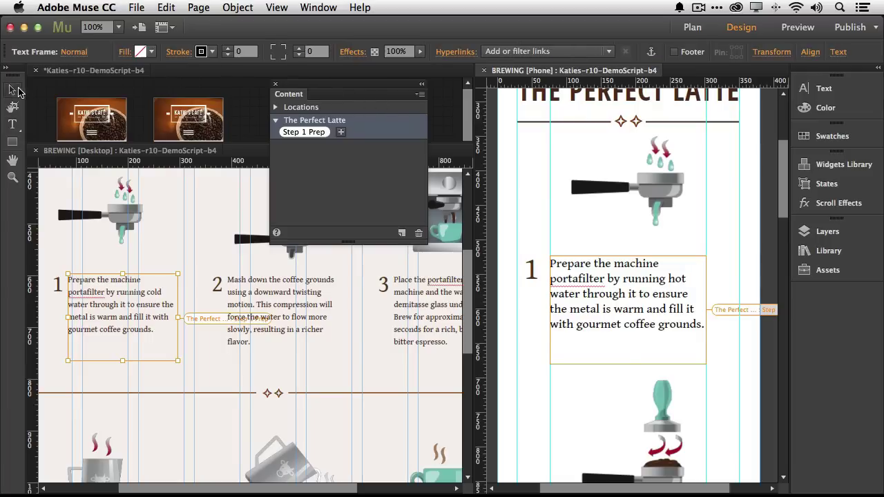
{"action": "left_click", "coordinate": [549, 308]}
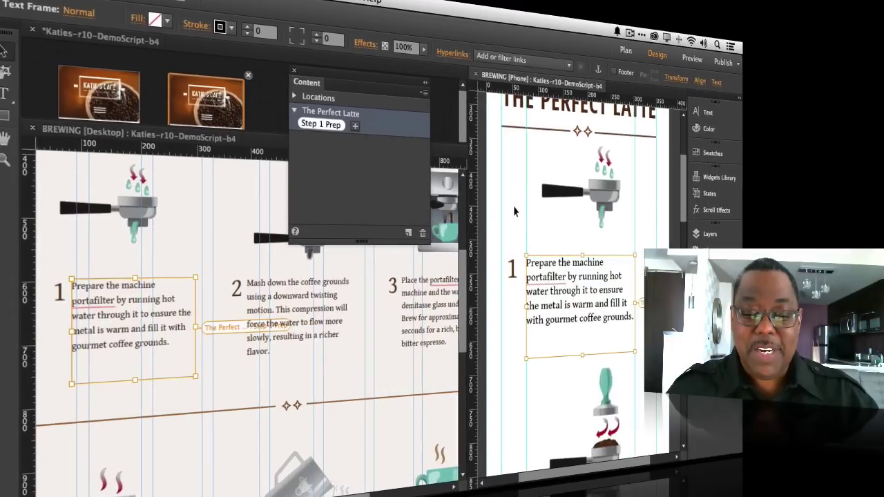
{"action": "left_click", "coordinate": [524, 225]}
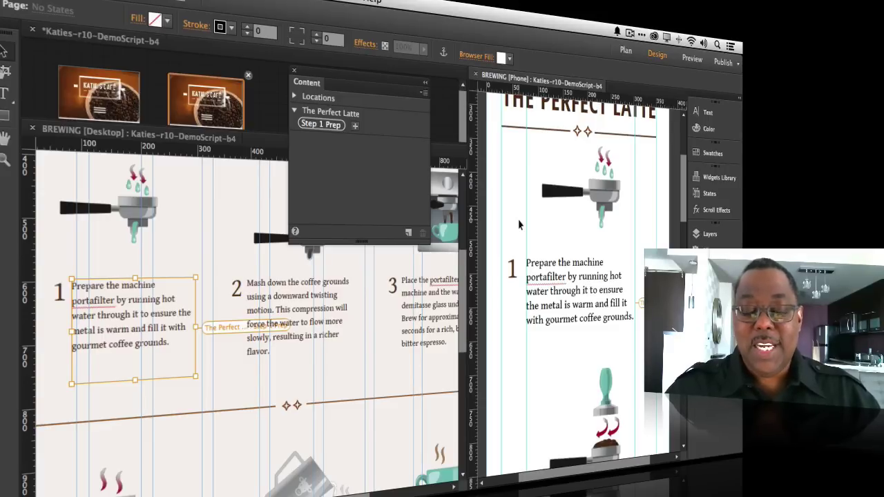
{"action": "left_click", "coordinate": [578, 280]}
{"action": "left_click", "coordinate": [620, 290]}
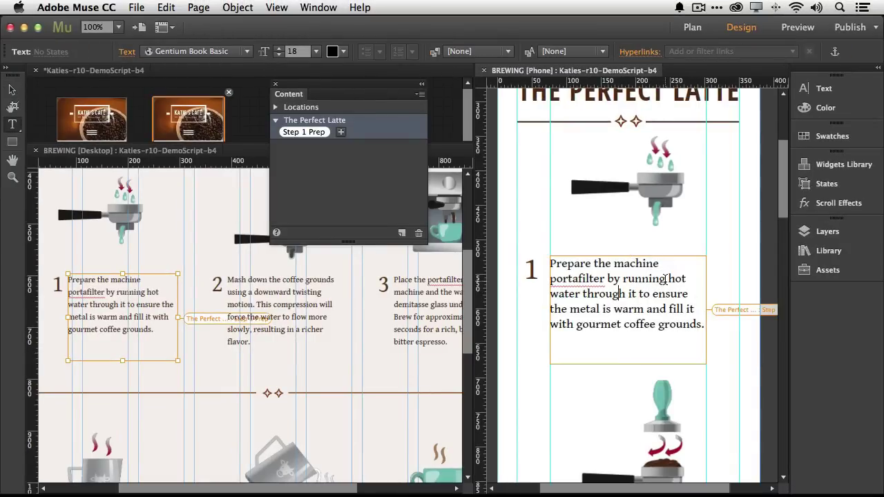
{"action": "left_click_drag", "start_coordinate": [665, 279], "coordinate": [624, 280]}
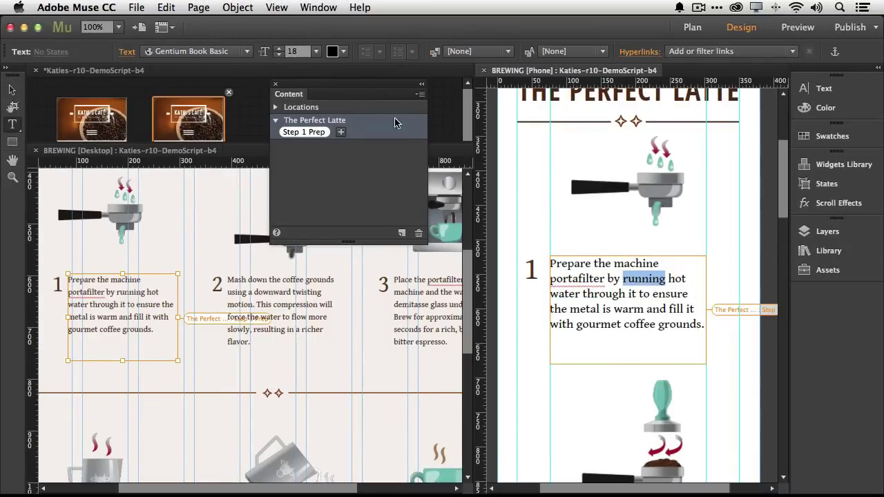
{"action": "left_click", "coordinate": [343, 52]}
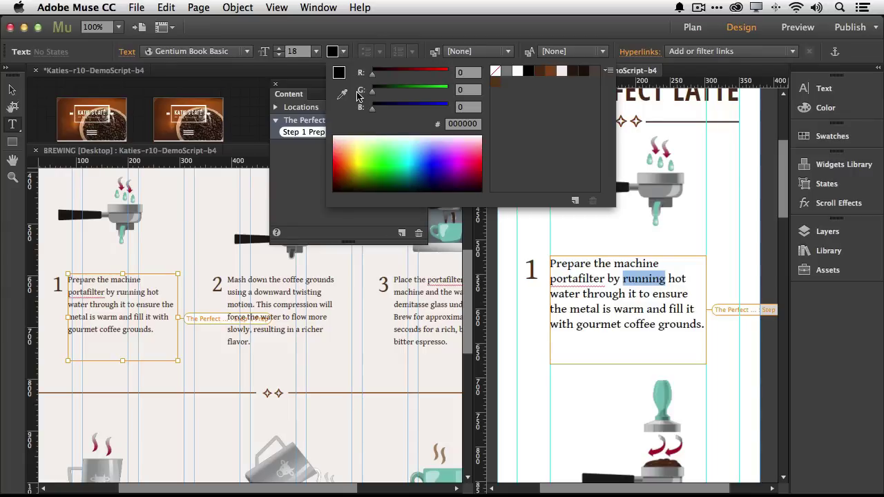
{"action": "left_click", "coordinate": [427, 158]}
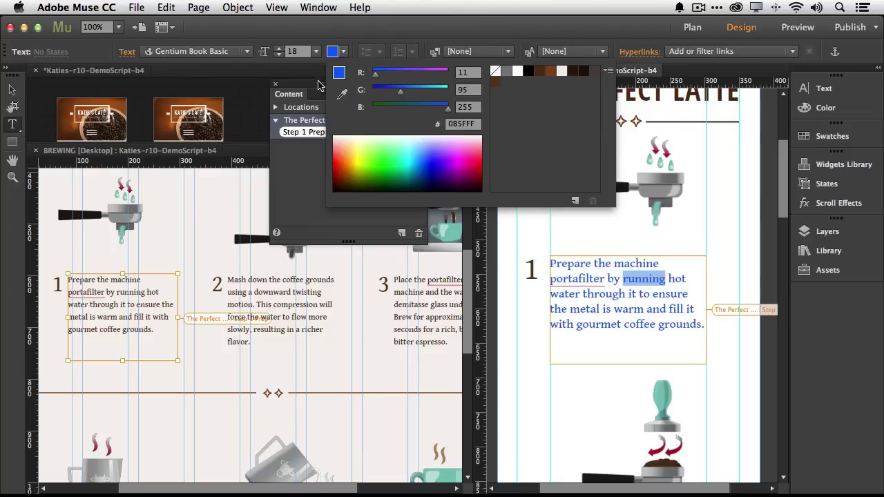
{"action": "left_click", "coordinate": [369, 38]}
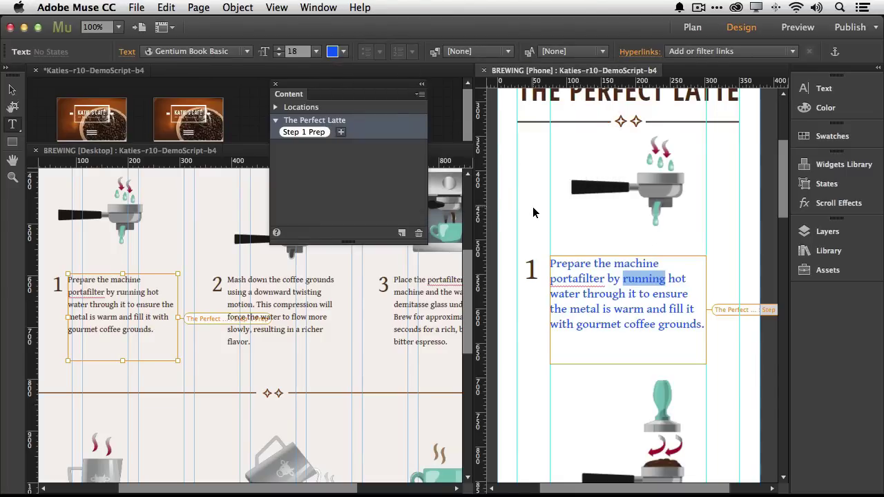
{"action": "left_click", "coordinate": [12, 90]}
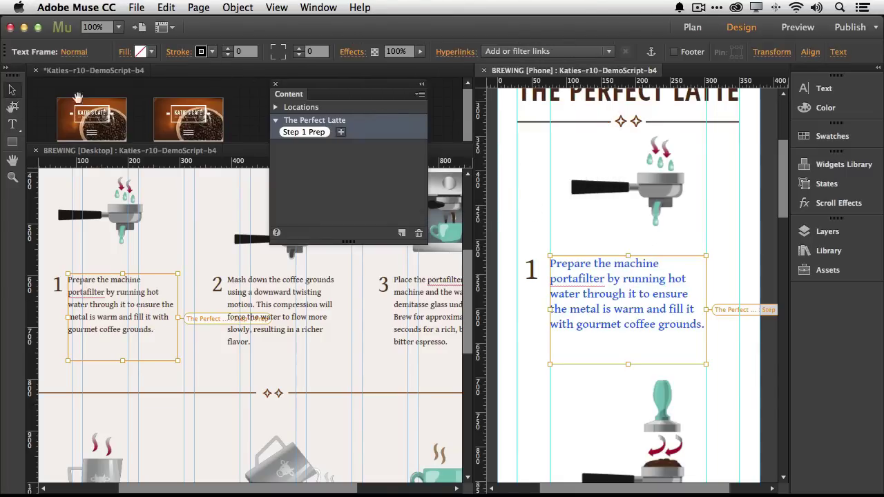
{"action": "key", "text": "t"}
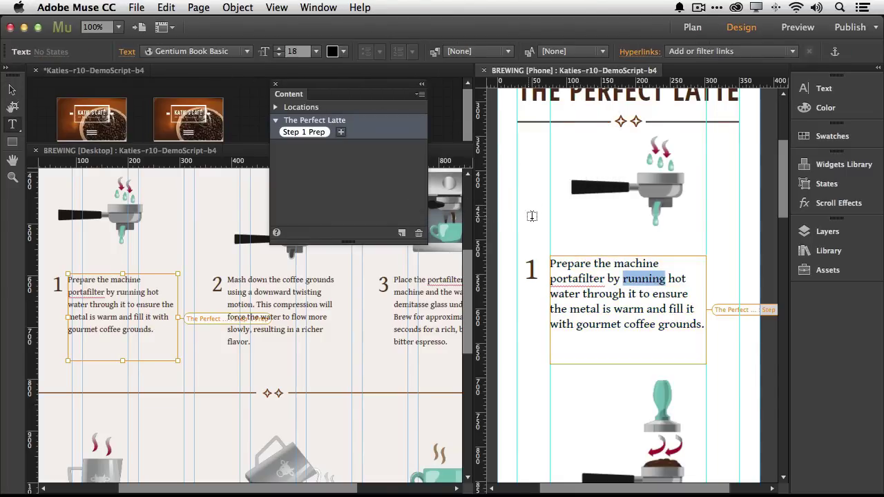
Scroll the phone layout down to step 2 and select the desktop step 2 text frame
{"action": "left_click", "coordinate": [12, 90]}
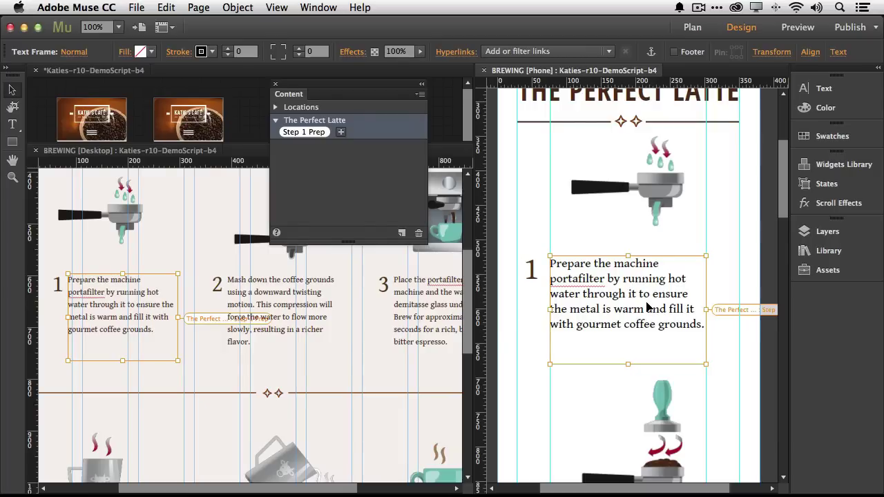
{"action": "scroll", "coordinate": [647, 307], "scroll_direction": "down", "scroll_amount": 8}
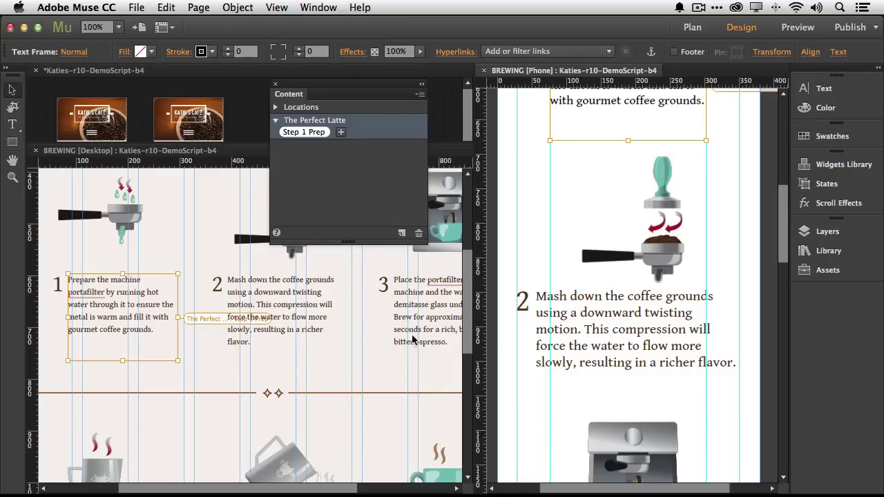
{"action": "left_click", "coordinate": [324, 347]}
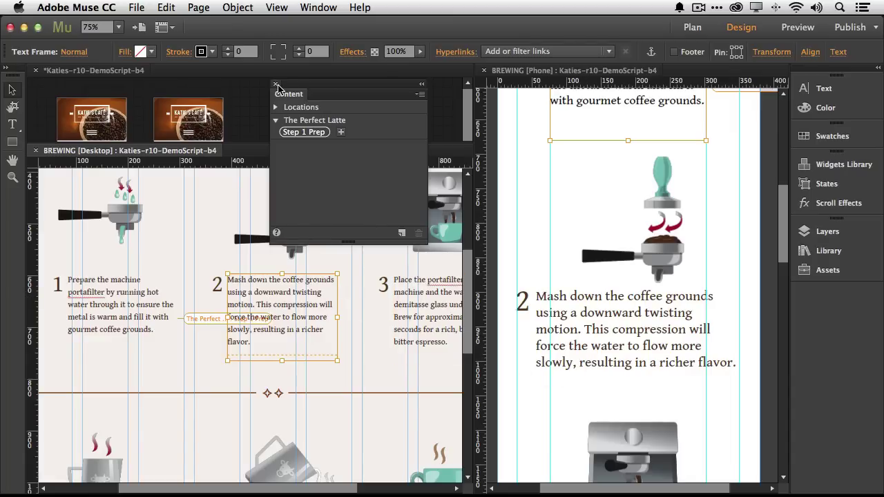
Close the floating Content panel and deselect the step 2 text frame
{"action": "left_click_drag", "start_coordinate": [308, 100], "coordinate": [830, 293]}
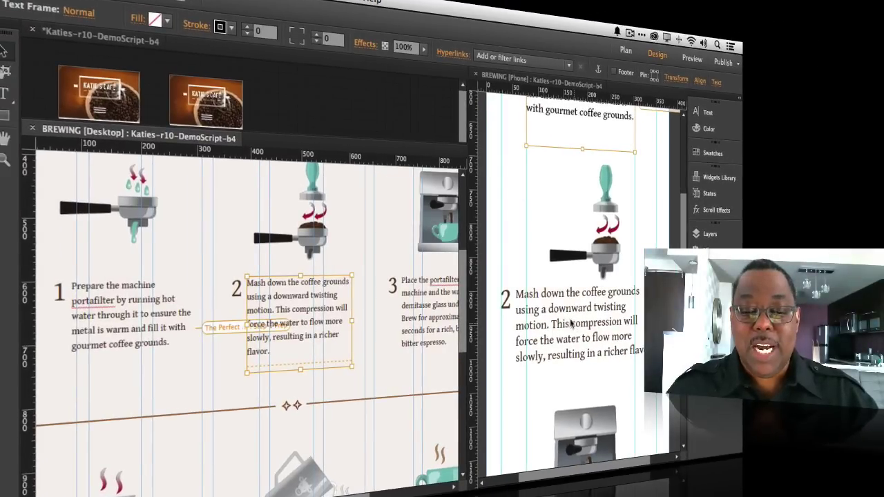
{"action": "left_click", "coordinate": [385, 377]}
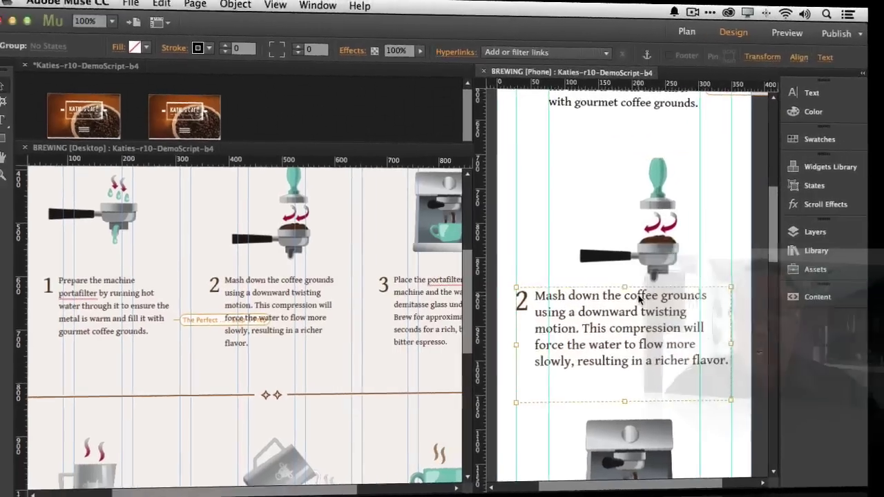
Color the word 'coffee' in the phone step 2 paragraph green (82FF4B)
{"action": "left_click", "coordinate": [592, 295]}
{"action": "left_click", "coordinate": [642, 299]}
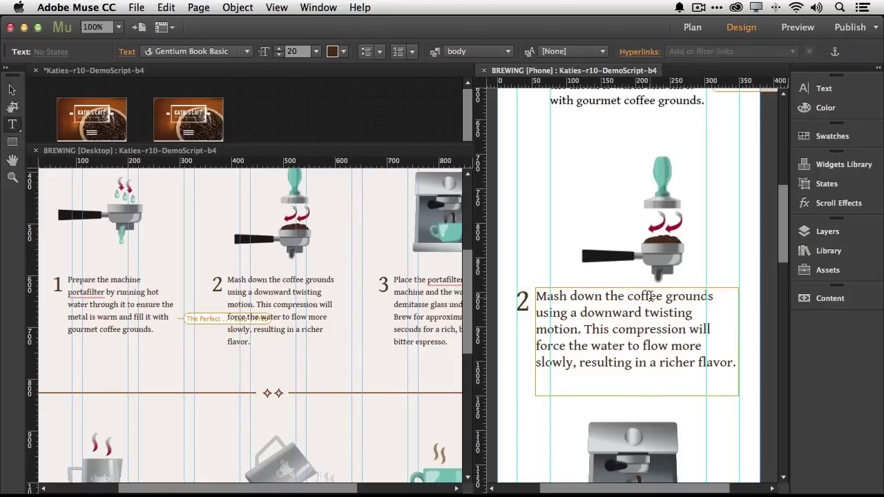
{"action": "double_click", "coordinate": [647, 297]}
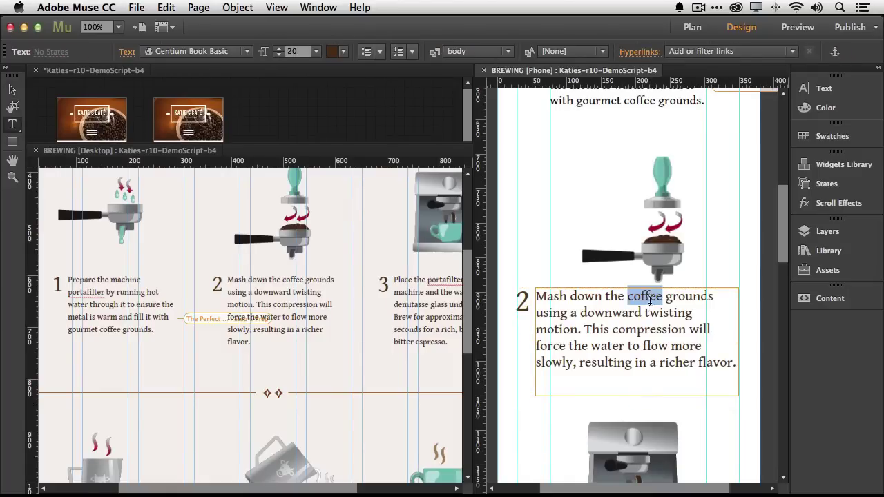
{"action": "left_click", "coordinate": [335, 52]}
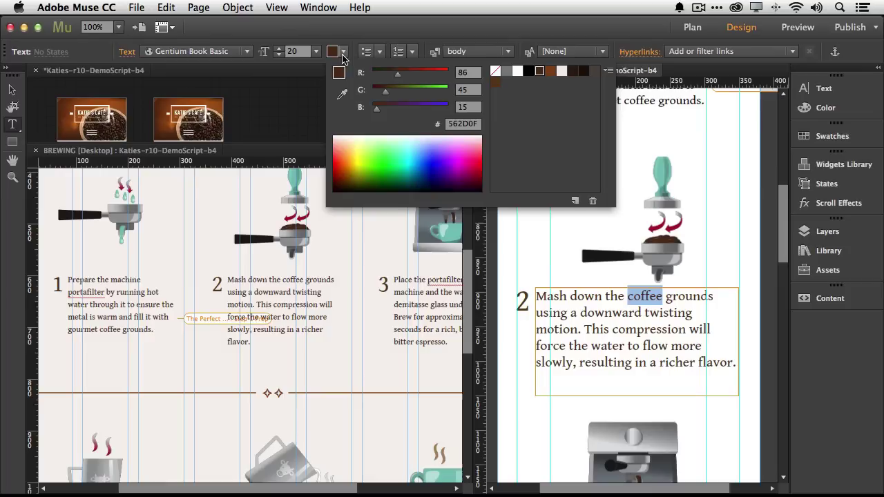
{"action": "left_click", "coordinate": [377, 154]}
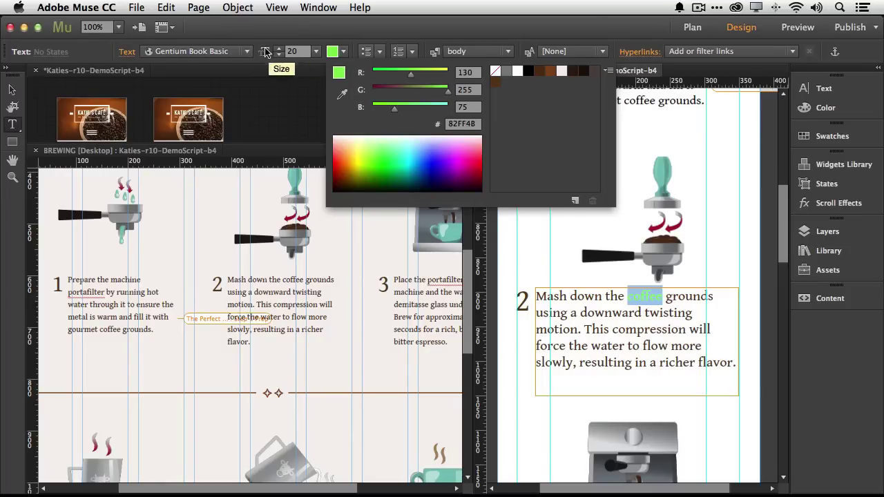
{"action": "left_click", "coordinate": [591, 344]}
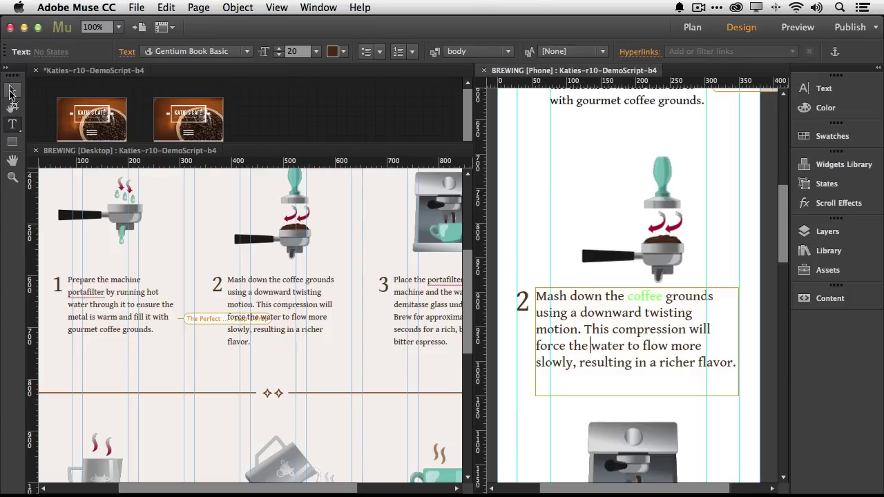
Find 'Mash down' and replace all with 'Tamp down' at Site scope, confirming two replacements
{"action": "left_click", "coordinate": [11, 93]}
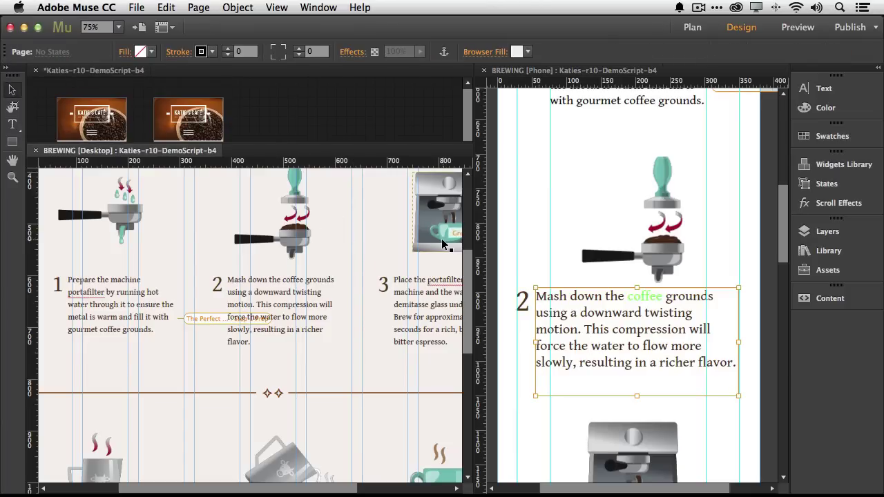
{"action": "key", "text": "super+f"}
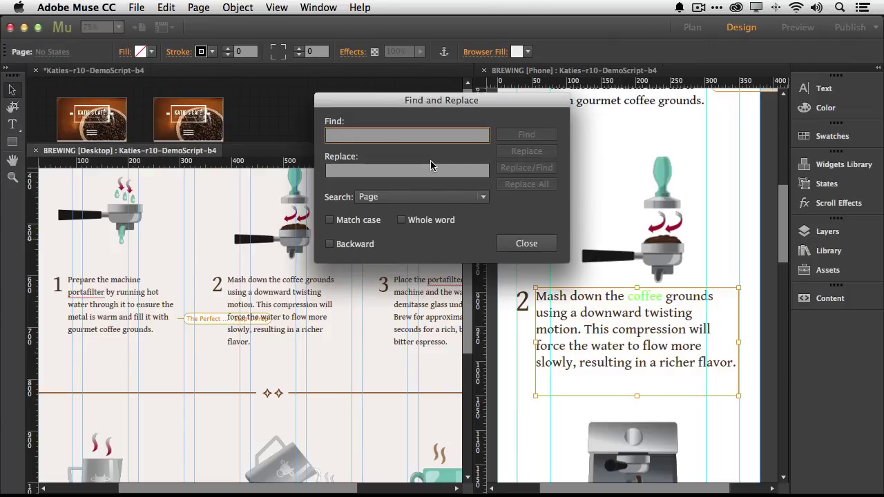
{"action": "type", "text": "Mash "}
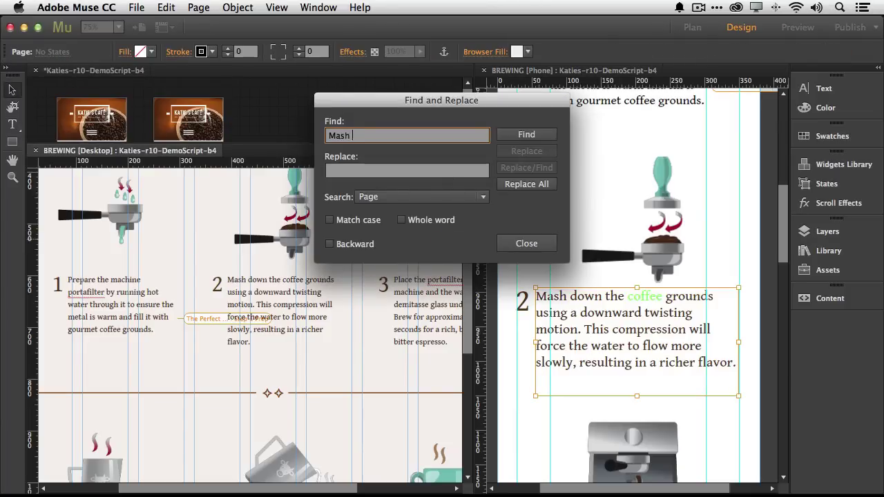
{"action": "type", "text": "donw"}
{"action": "left_click", "coordinate": [329, 171]}
{"action": "type", "text": "Tamp down"}
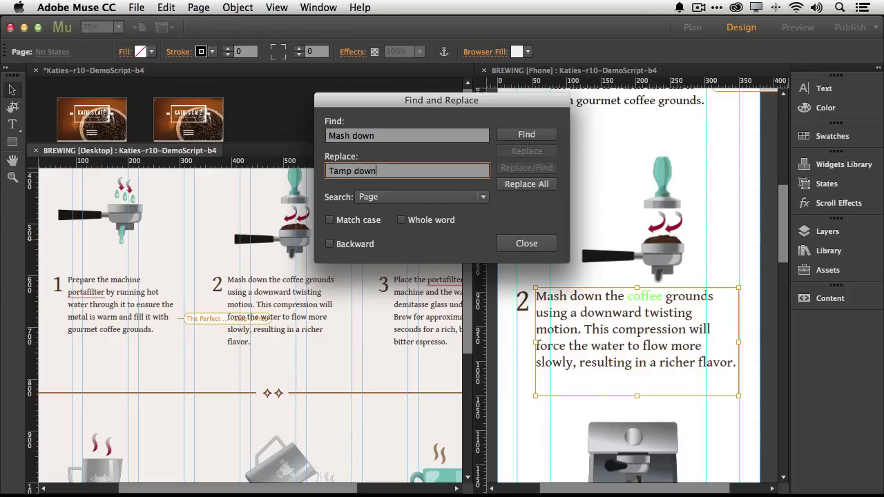
{"action": "left_click", "coordinate": [385, 200]}
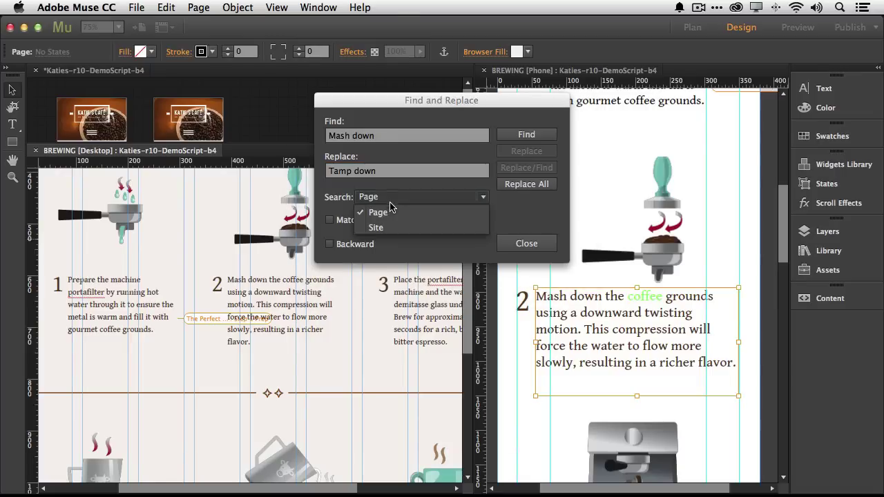
{"action": "left_click", "coordinate": [395, 230]}
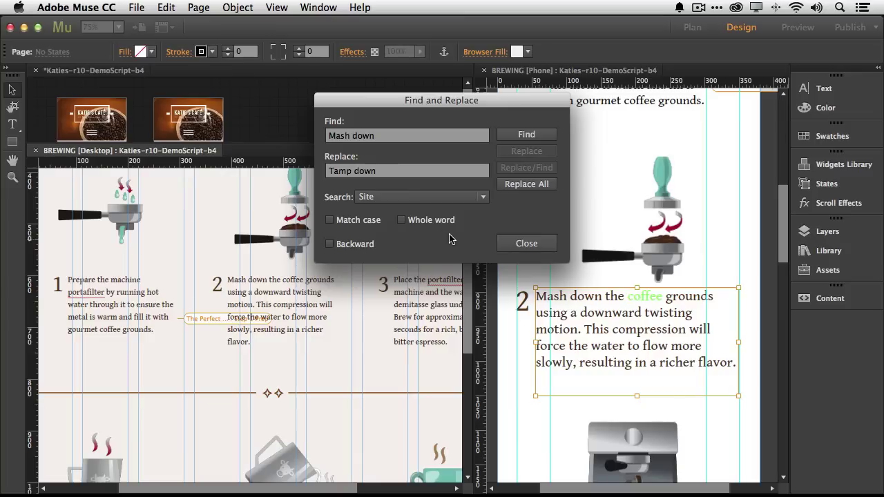
{"action": "left_click", "coordinate": [523, 185]}
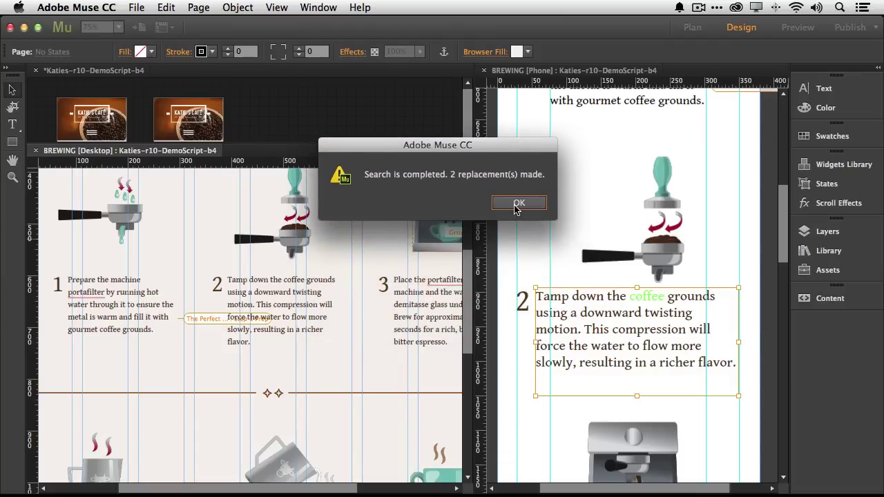
{"action": "left_click", "coordinate": [519, 203]}
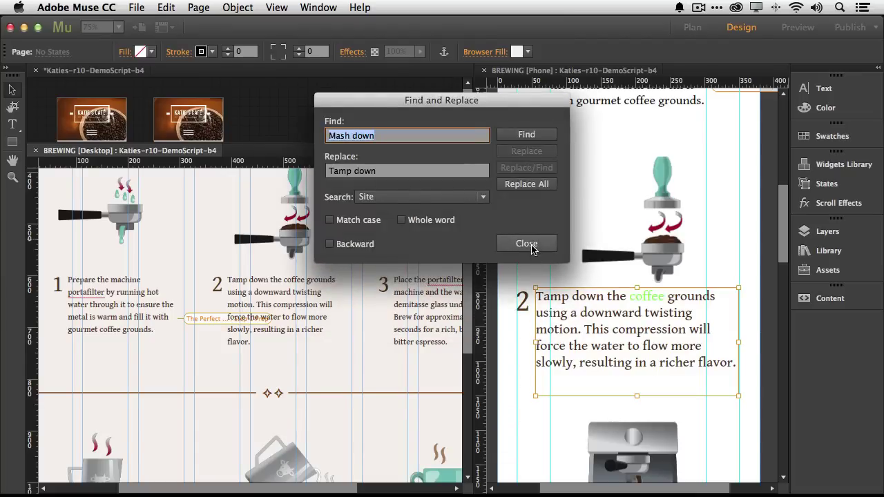
Close Find and Replace, scroll the Phone layout to steps 4–5, and show Creative Cloud's coffee assets
{"action": "left_click", "coordinate": [532, 250]}
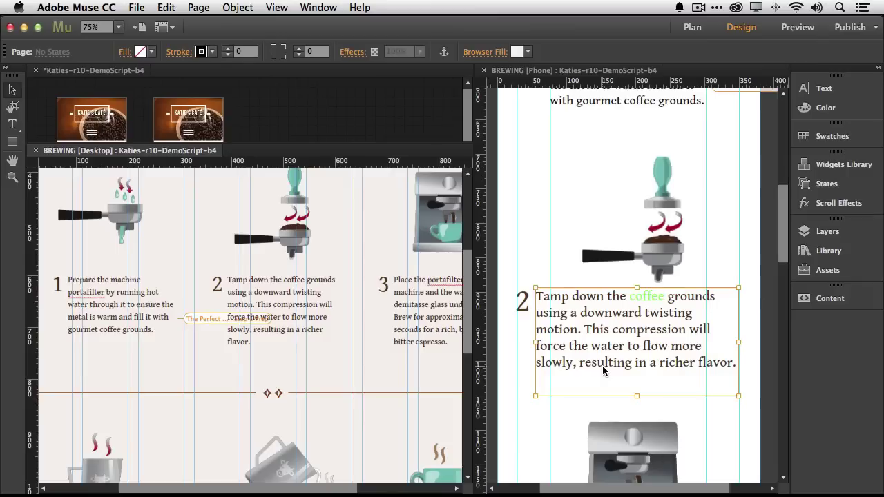
{"action": "left_click_drag", "start_coordinate": [783, 257], "coordinate": [791, 390]}
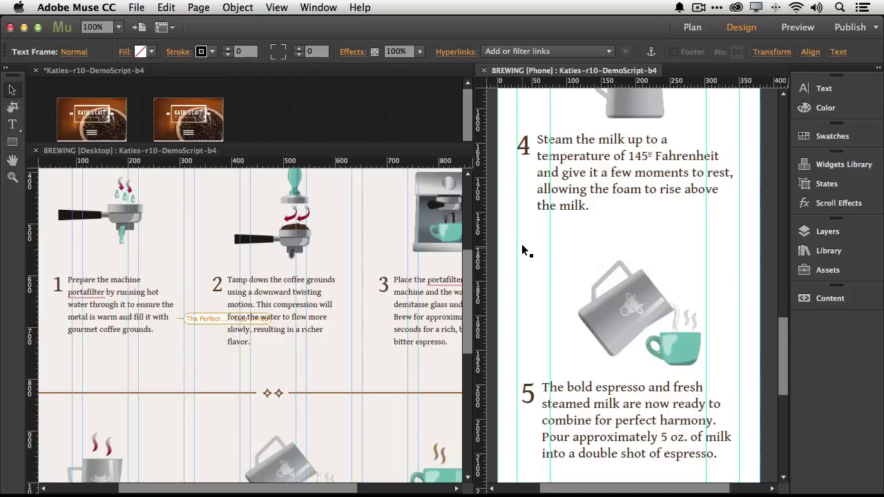
{"action": "left_click", "coordinate": [736, 8]}
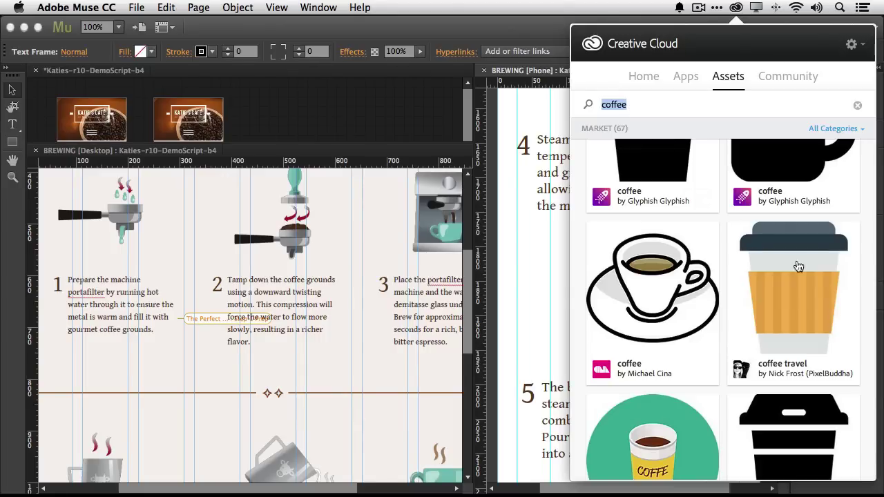
Browse the 67 coffee market assets, then close the Creative Cloud panel to reveal the BREWING layouts
{"action": "mouse_move", "coordinate": [753, 325]}
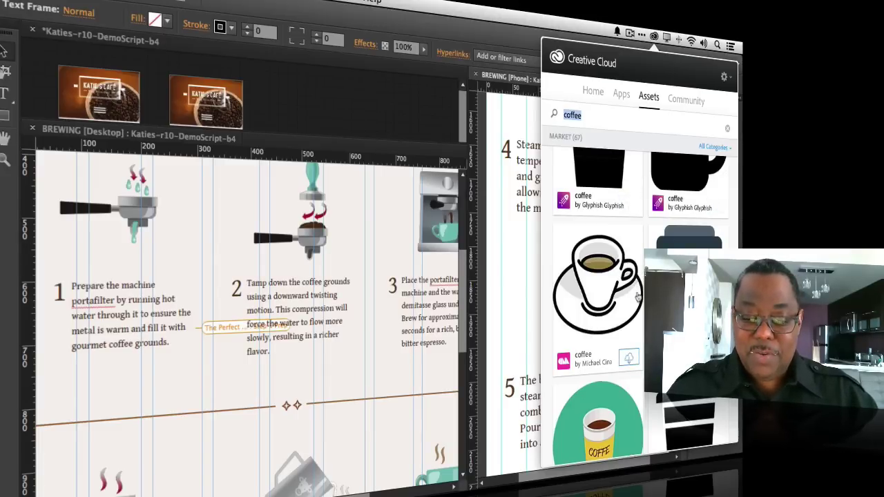
{"action": "mouse_move", "coordinate": [640, 296]}
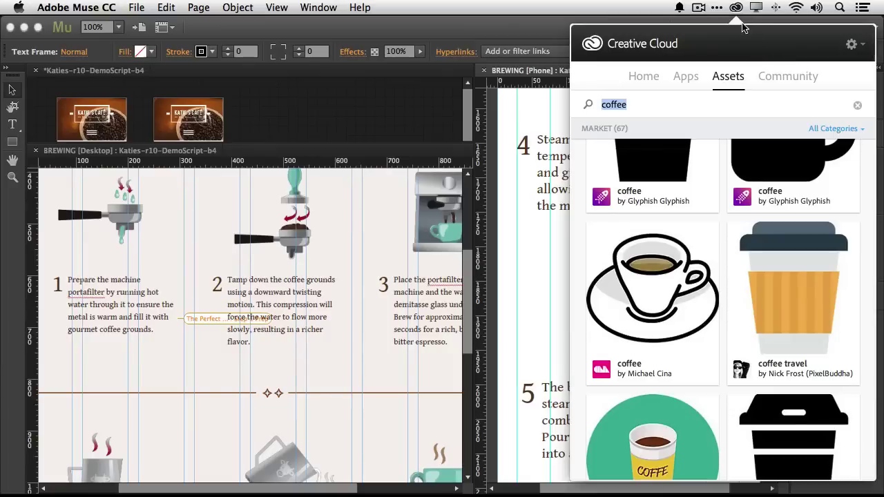
{"action": "left_click", "coordinate": [736, 8]}
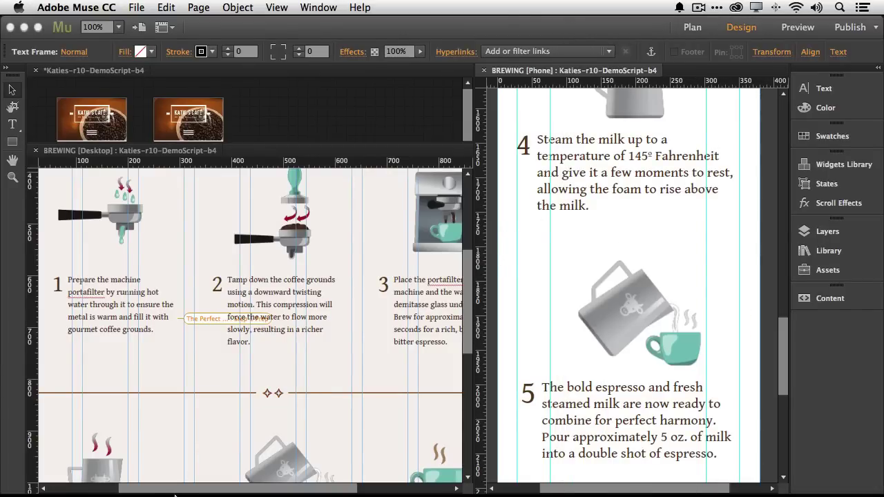
Open Market Downloads, shift its window left, and drag coffee travel cup.svg into the Phone layout
{"action": "left_click", "coordinate": [97, 487]}
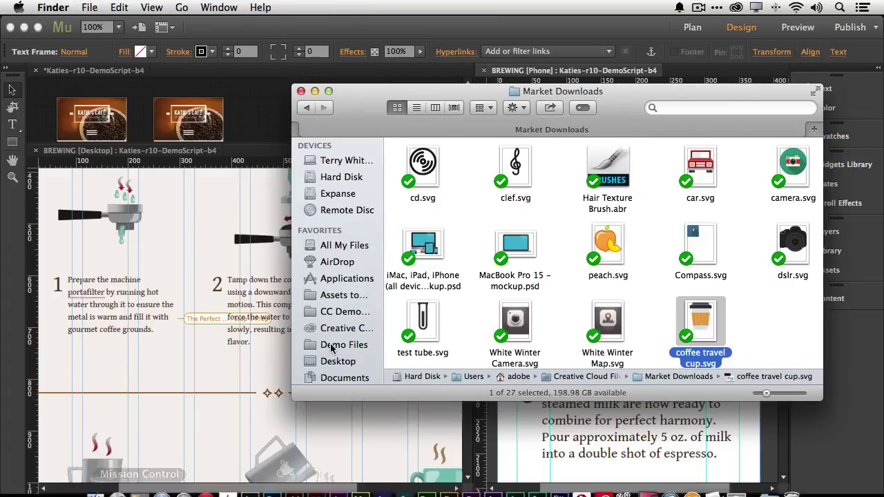
{"action": "left_click_drag", "start_coordinate": [740, 99], "coordinate": [381, 122]}
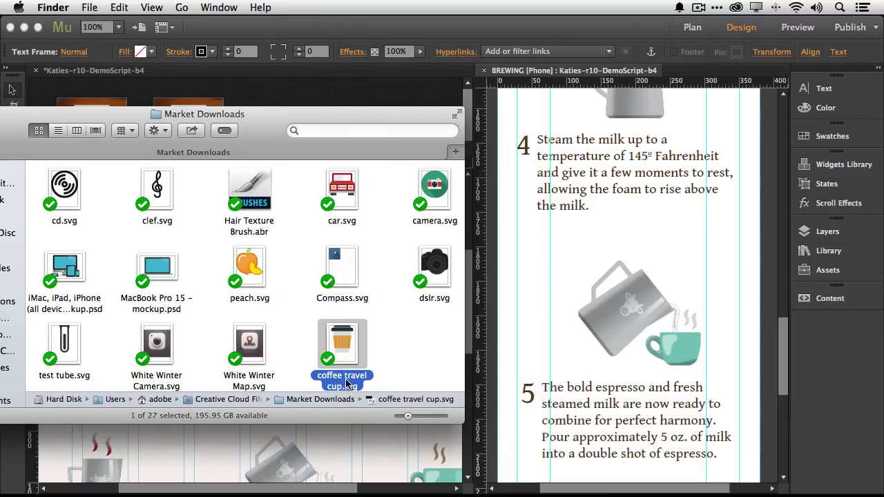
{"action": "left_click_drag", "start_coordinate": [347, 361], "coordinate": [528, 255]}
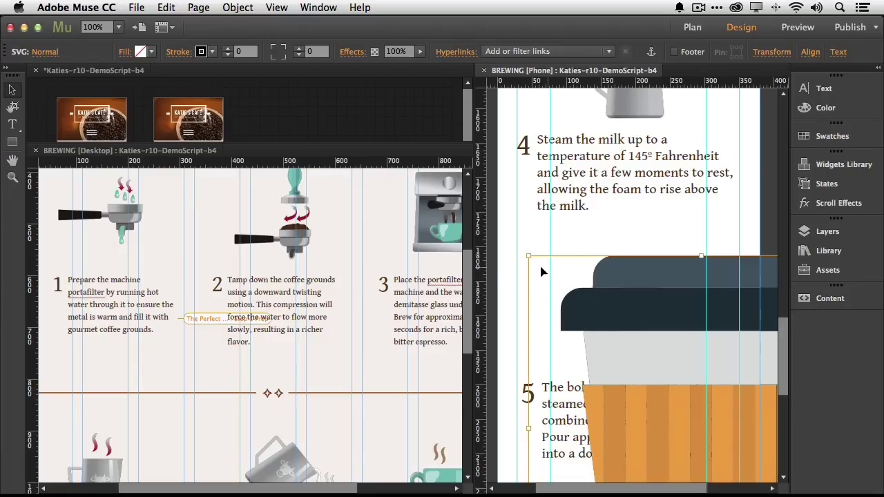
Shrink the travel cup graphic to about 207 px and place it beneath step 6's text
{"action": "left_click_drag", "start_coordinate": [528, 257], "coordinate": [663, 390]}
{"action": "left_click_drag", "start_coordinate": [755, 416], "coordinate": [567, 245]}
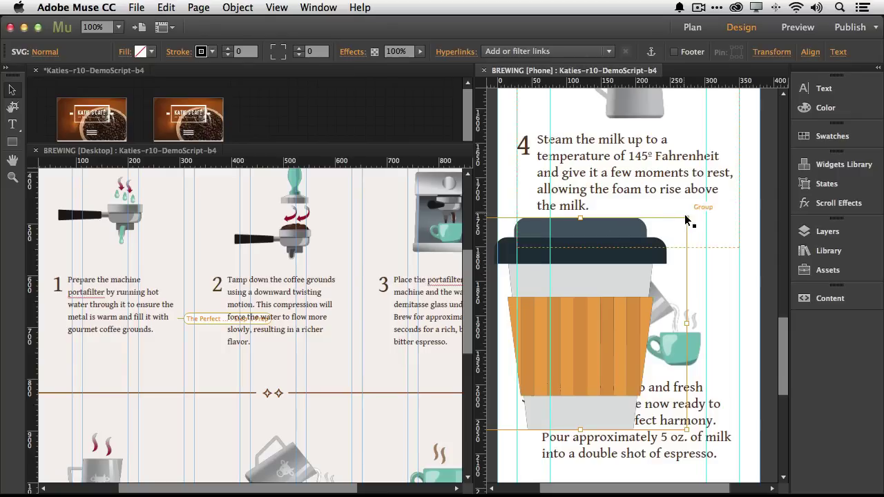
{"action": "left_click_drag", "start_coordinate": [688, 218], "coordinate": [636, 443]}
{"action": "scroll", "coordinate": [645, 356], "scroll_direction": "down", "scroll_amount": 5}
{"action": "left_click_drag", "start_coordinate": [611, 141], "coordinate": [614, 417]}
{"action": "left_click_drag", "start_coordinate": [679, 353], "coordinate": [643, 376]}
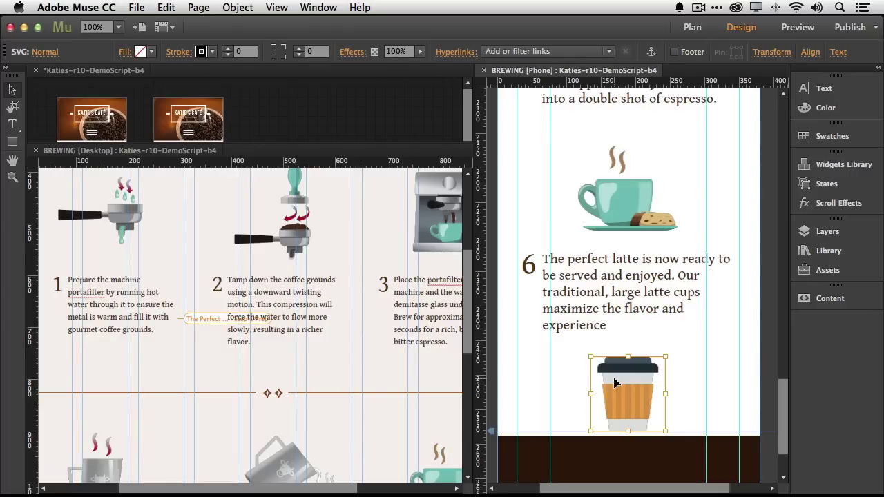
Show the File menu's publishing commands, including Upload to FTP Host
{"action": "left_click", "coordinate": [138, 7]}
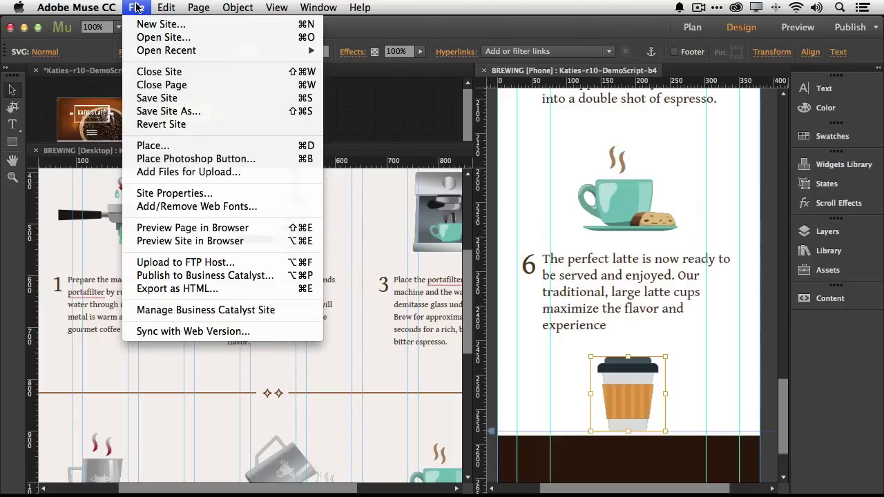